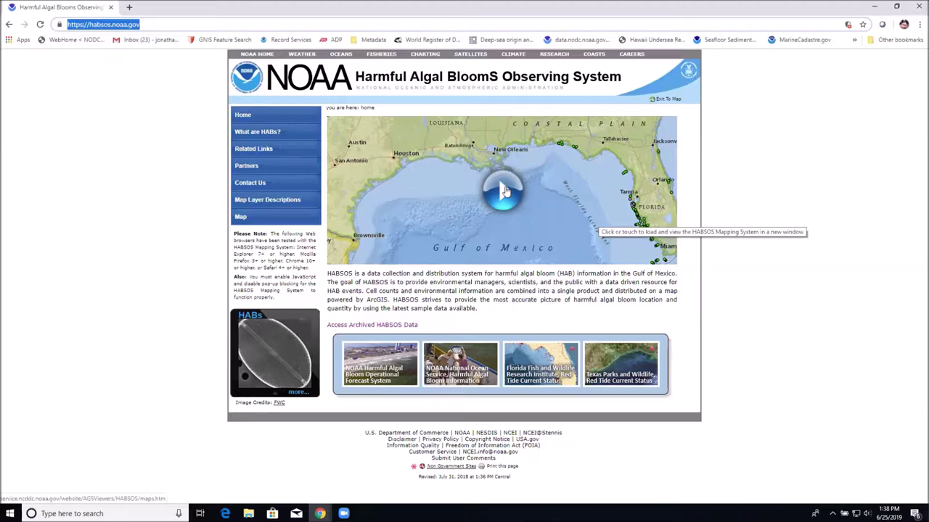
# Open the HABSOS mapping system and zoom the map in on the coast around Mobile Bay and Pensacola.
pyautogui.click(505, 191)
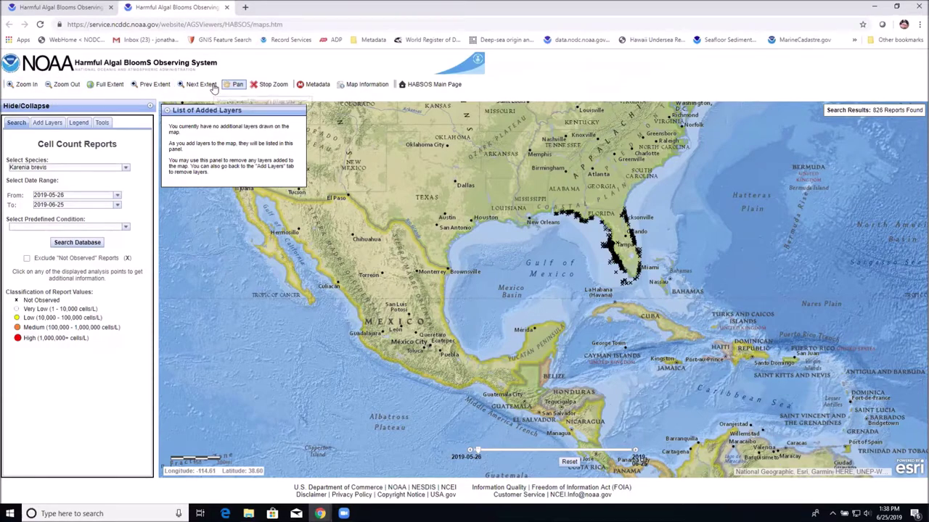
pyautogui.click(27, 85)
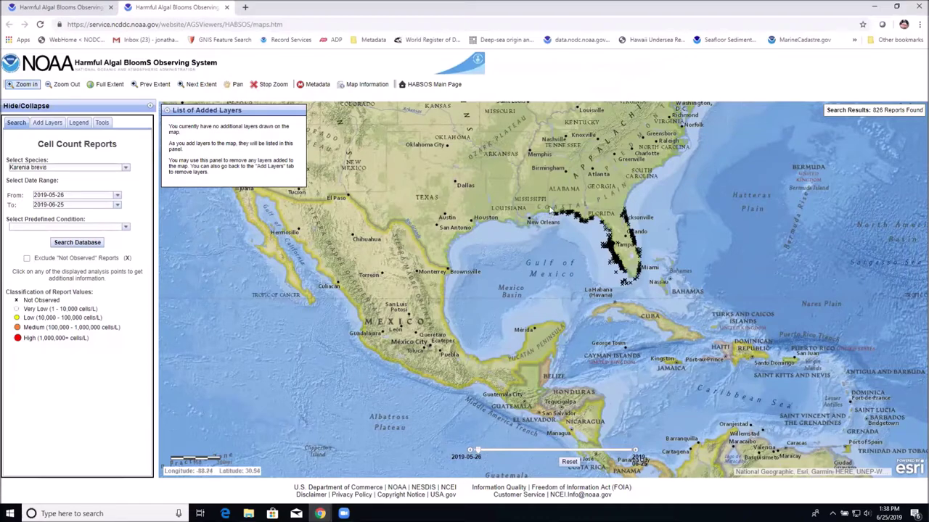
pyautogui.moveTo(547, 206); pyautogui.dragTo(565, 222)
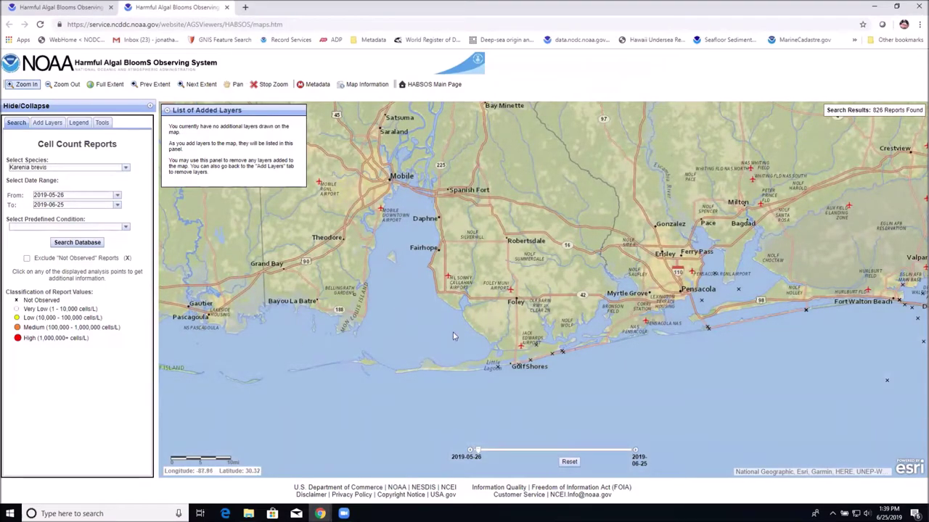
# Examine the choices offered for species and for predefined condition in the cell count search.
pyautogui.click(125, 170)
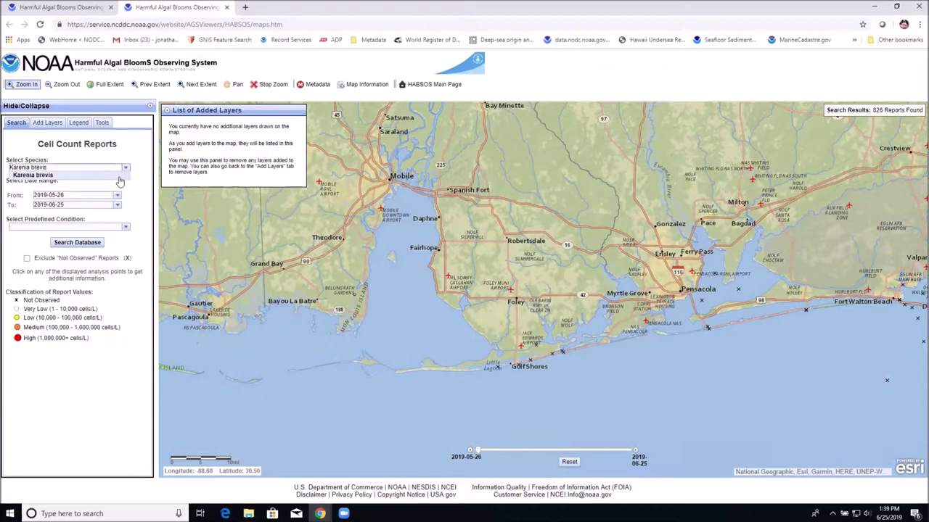
pyautogui.click(142, 178)
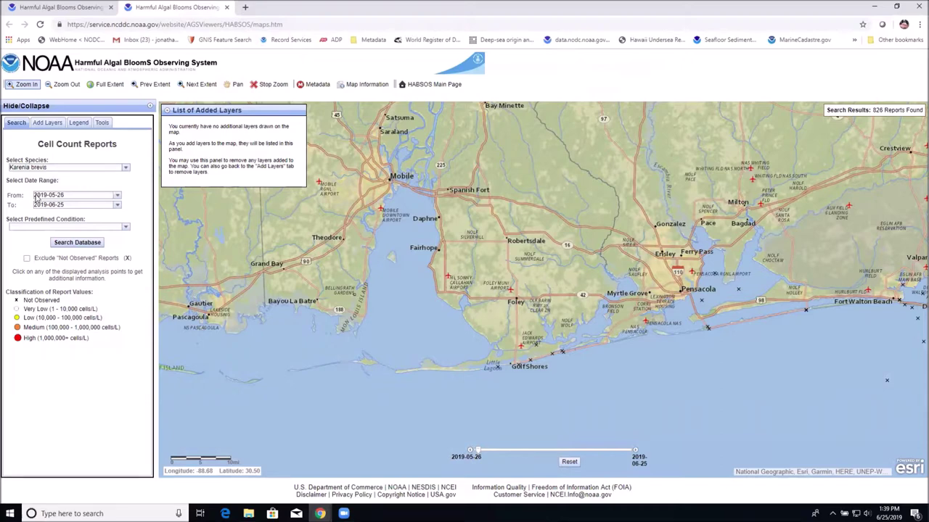
pyautogui.click(127, 229)
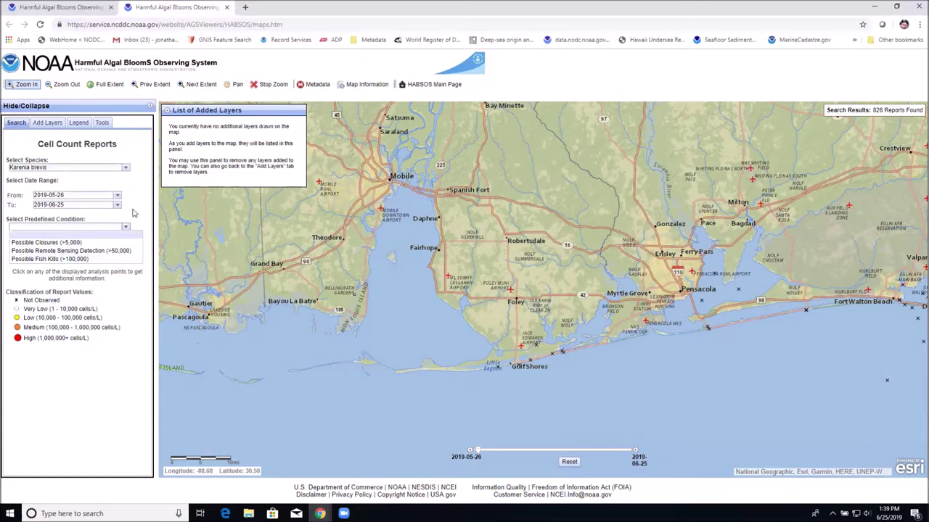
pyautogui.click(141, 232)
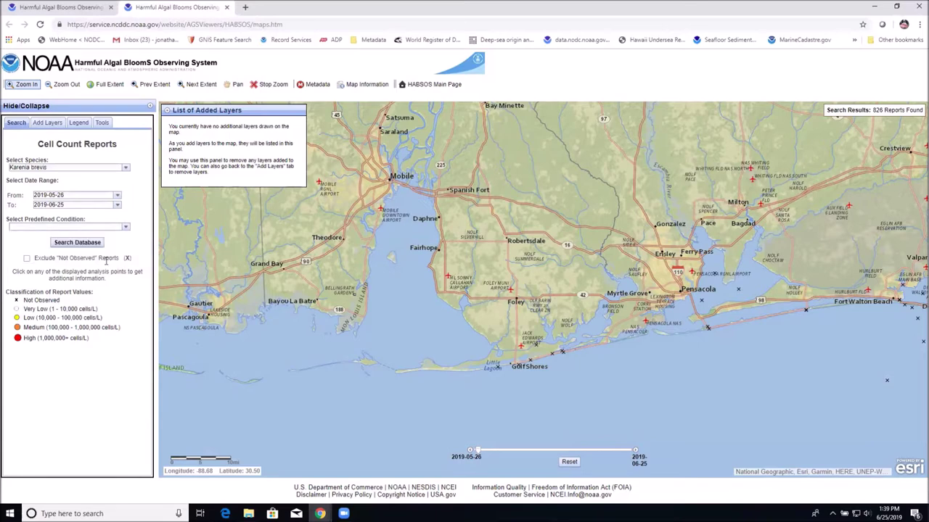
# Exclude "Not Observed" reports and shift the map east to bring the waters off Destin into view.
pyautogui.click(26, 258)
pyautogui.click(233, 84)
pyautogui.moveTo(556, 281); pyautogui.dragTo(413, 230)
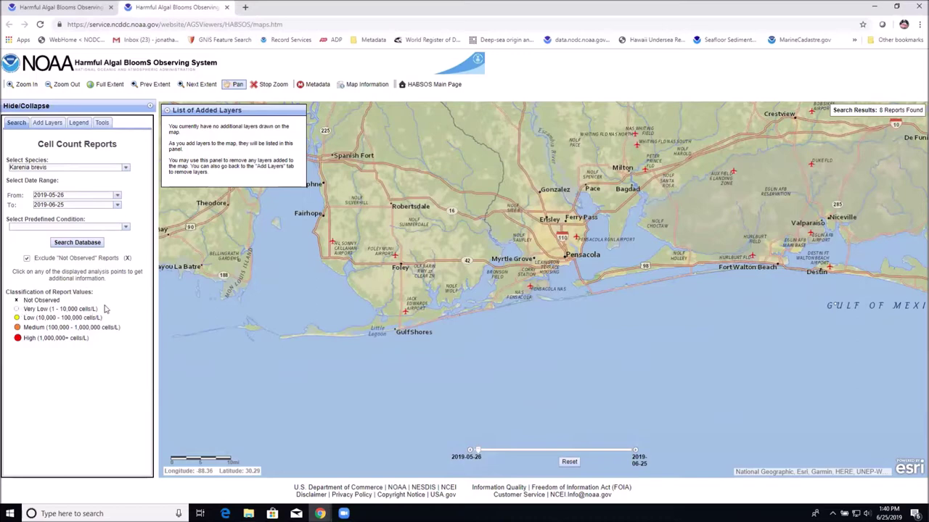
# Read the full cell count report for the sampling point offshore of Destin, then close it.
pyautogui.click(834, 306)
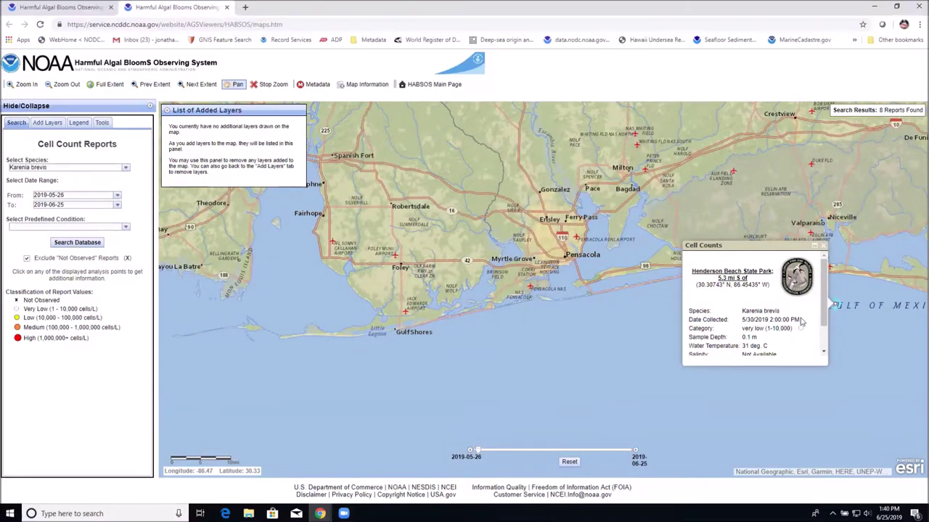
pyautogui.scroll(-2, 801, 321)
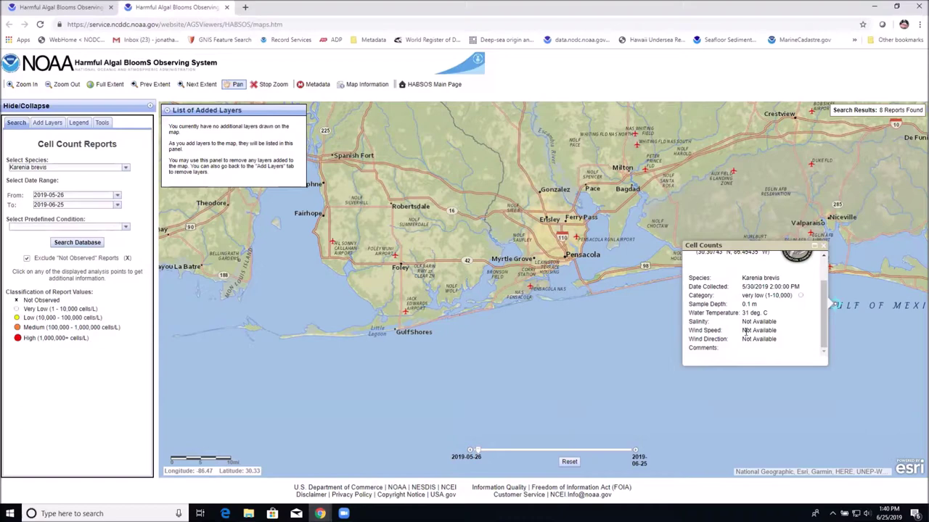
pyautogui.click(824, 251)
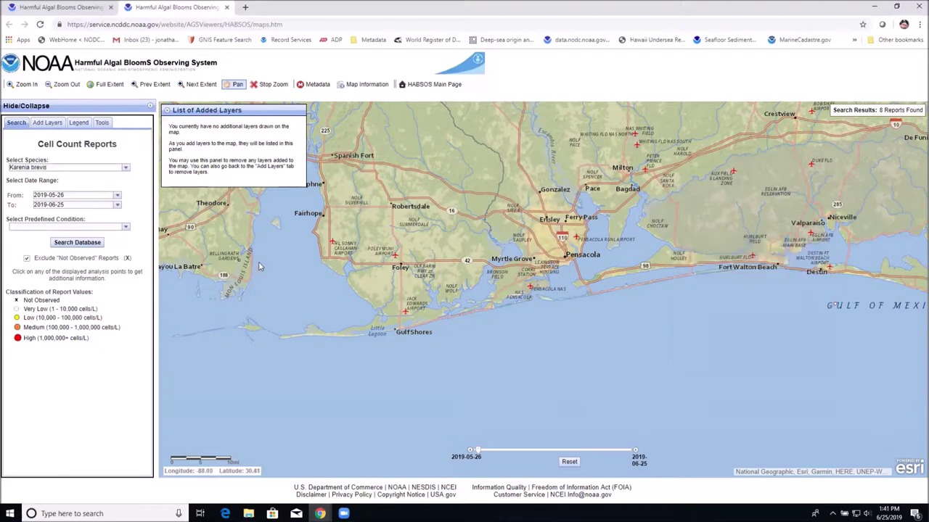
# Include "Not Observed" reports again and set the start of the search date range to 2018-10-01.
pyautogui.click(27, 259)
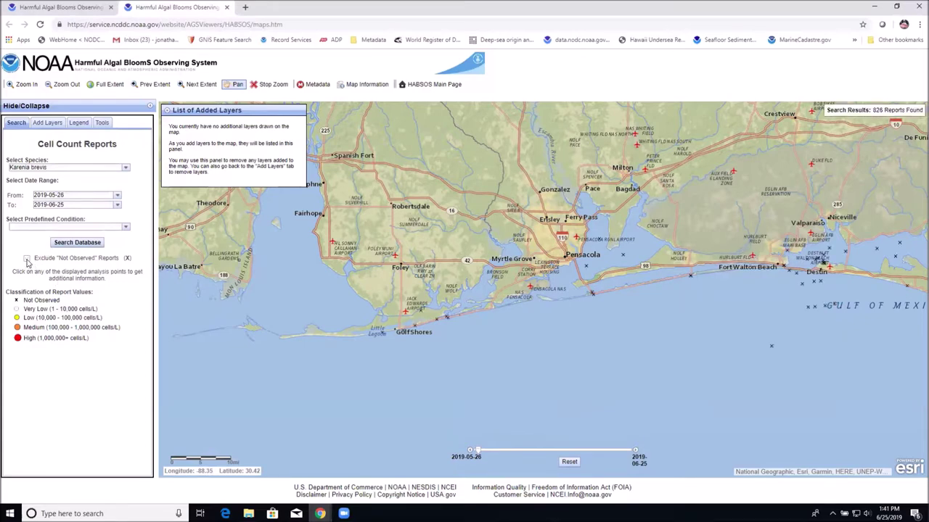
pyautogui.click(117, 198)
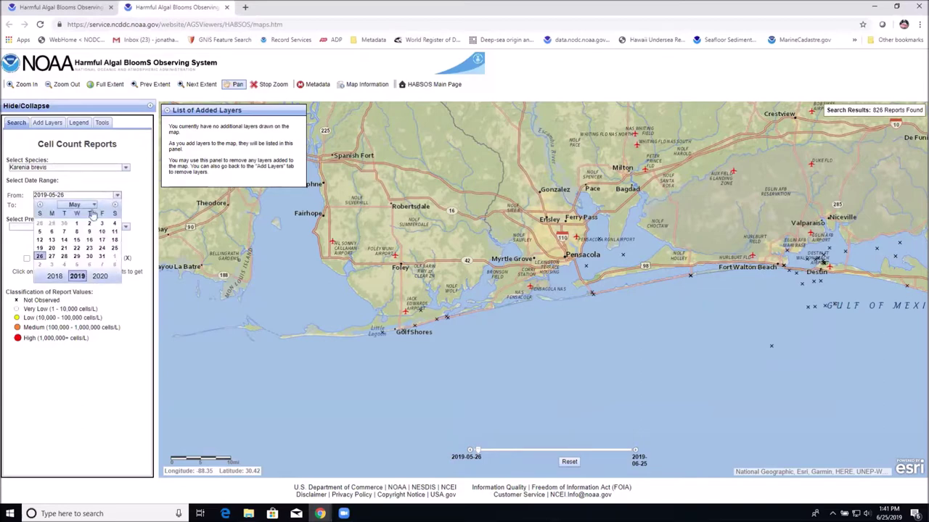
pyautogui.click(55, 276)
pyautogui.click(94, 206)
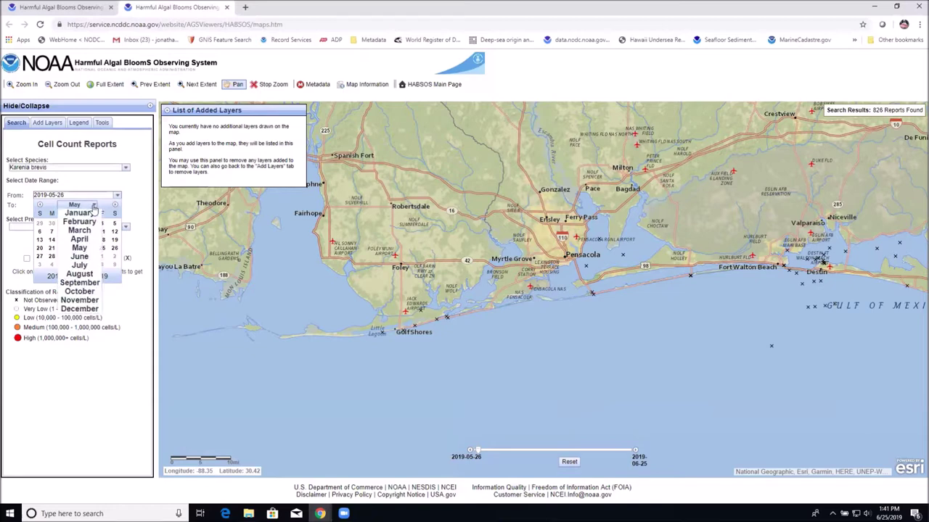
pyautogui.click(81, 290)
pyautogui.click(51, 223)
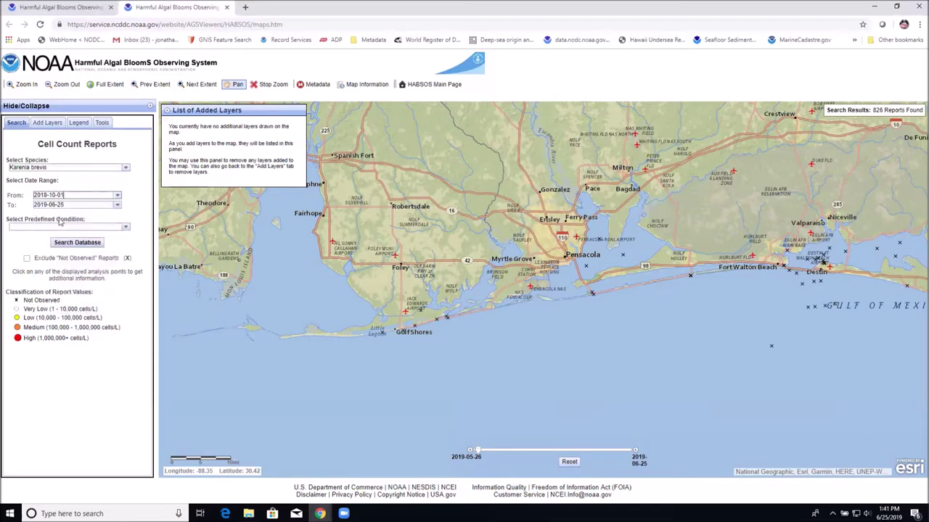
# Search the database with the end date set to 2018-11-30, excluding "Not Observed" reports.
pyautogui.click(114, 206)
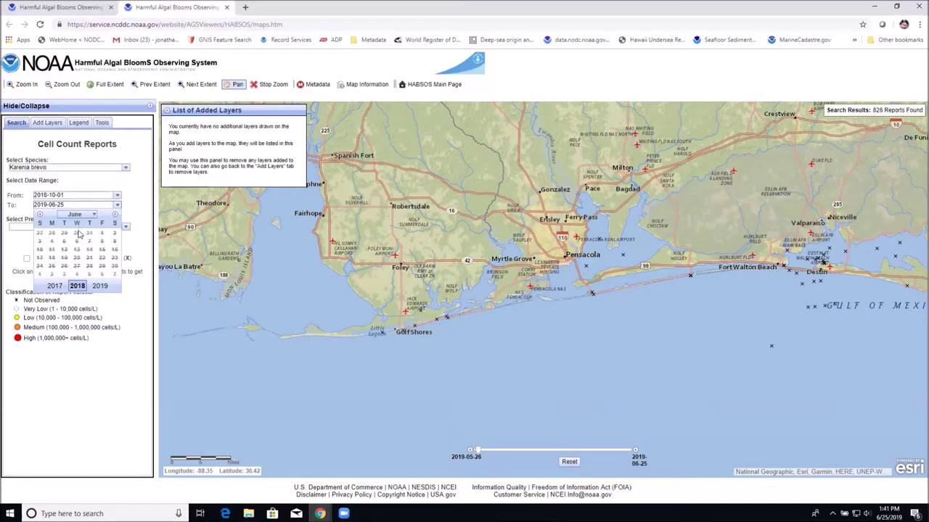
pyautogui.click(93, 216)
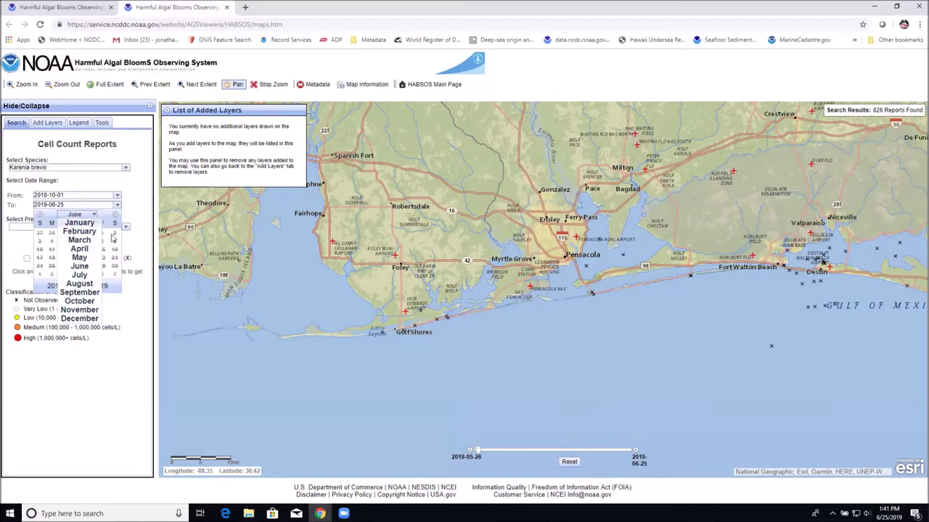
pyautogui.click(80, 310)
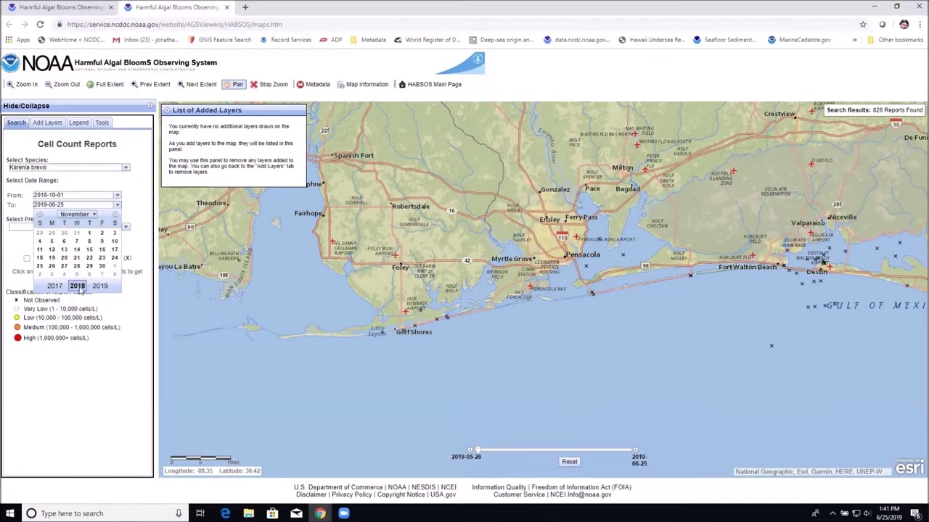
pyautogui.click(101, 266)
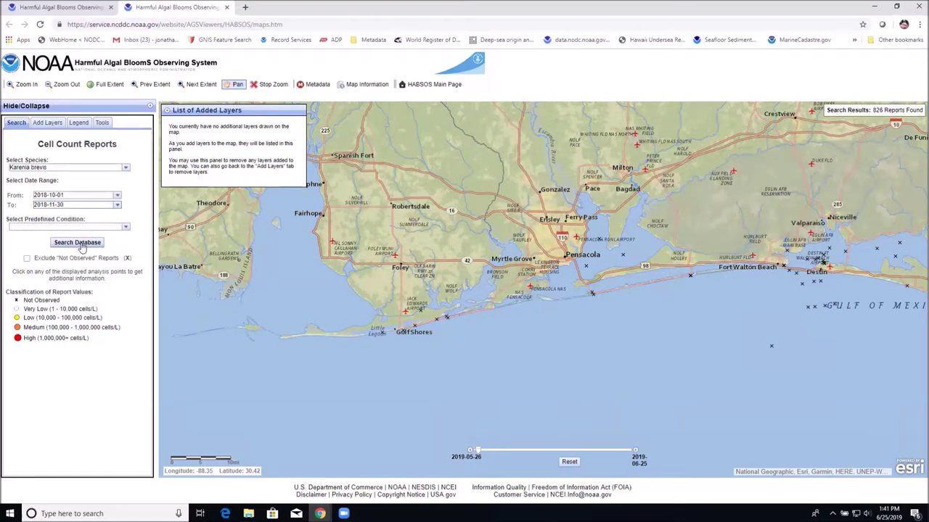
pyautogui.click(80, 244)
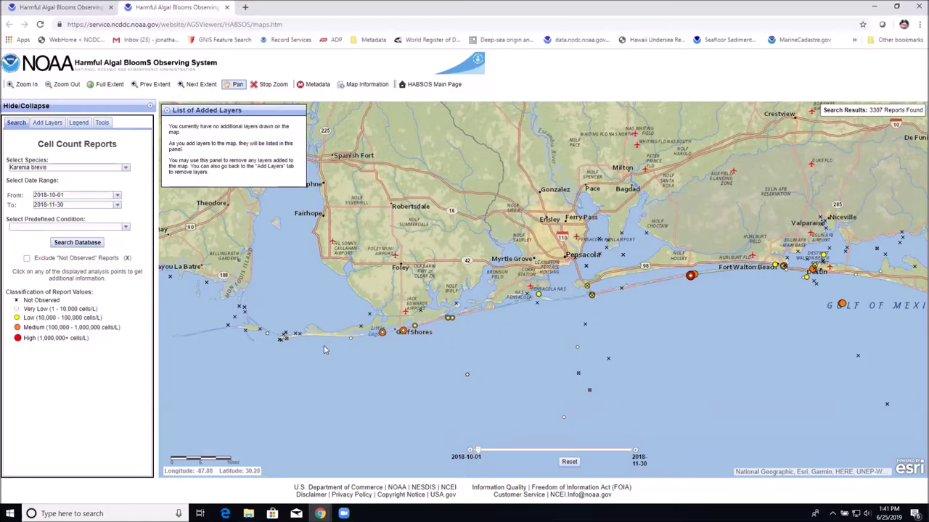
pyautogui.click(25, 259)
# Look through the first few cell count reports for the high-concentration point at Navarre Pier, then close them.
pyautogui.click(691, 276)
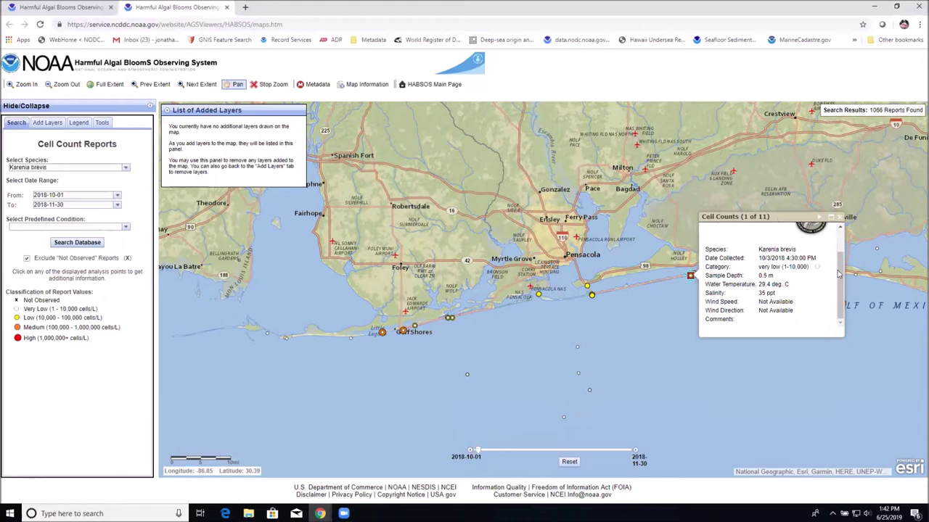
pyautogui.scroll(2, 840, 268)
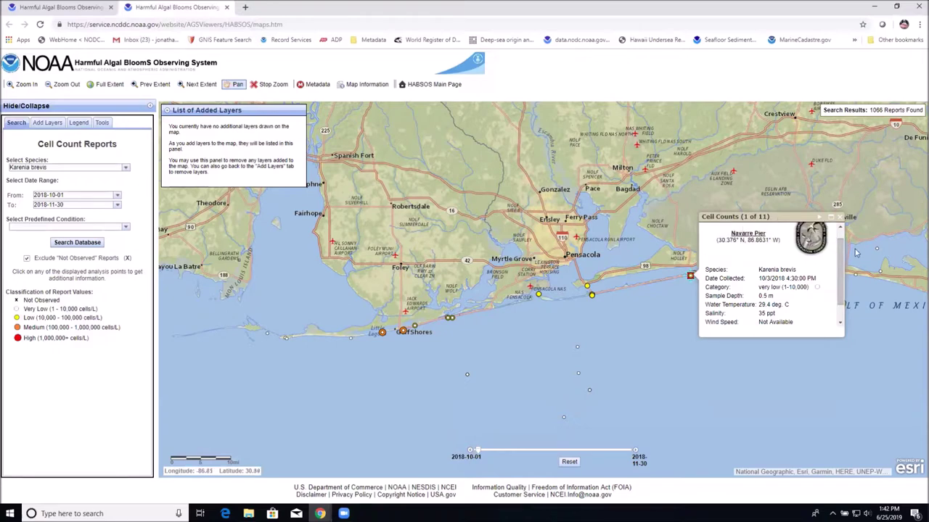
pyautogui.scroll(-1, 842, 275)
pyautogui.scroll(2, 841, 290)
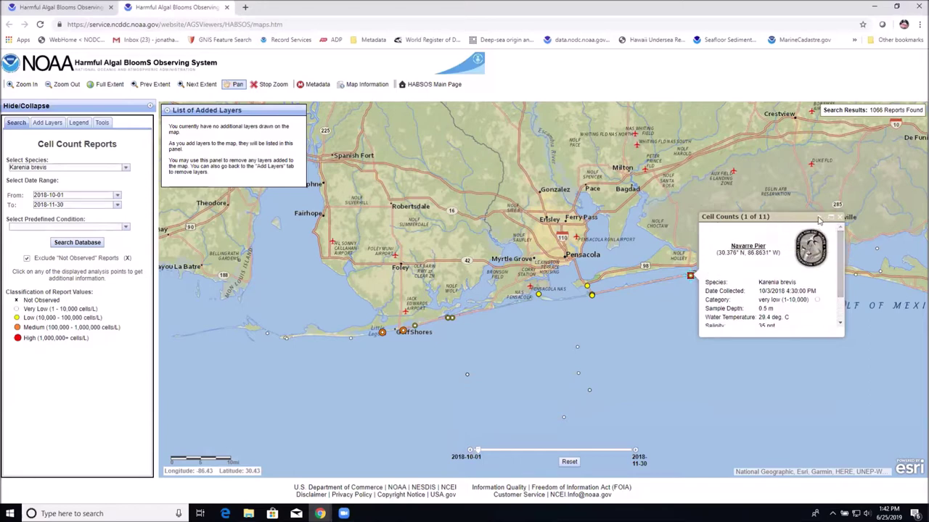
pyautogui.click(818, 219)
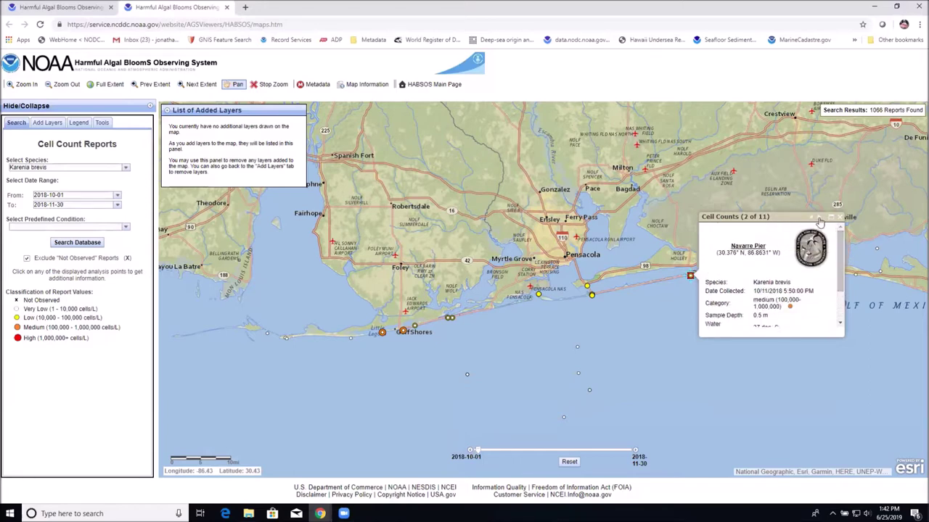
pyautogui.click(819, 219)
pyautogui.click(840, 219)
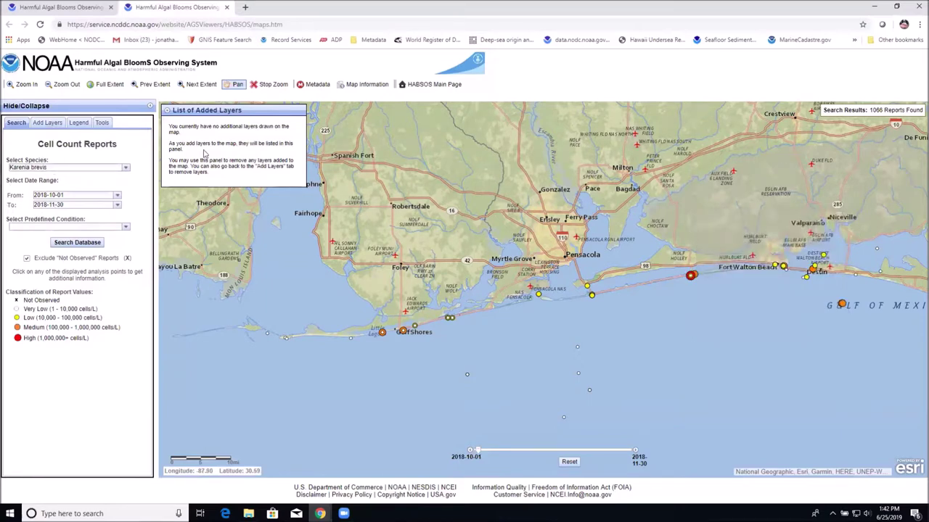
# Add the Eastern Oyster Beds foundation layer to the map.
pyautogui.click(48, 125)
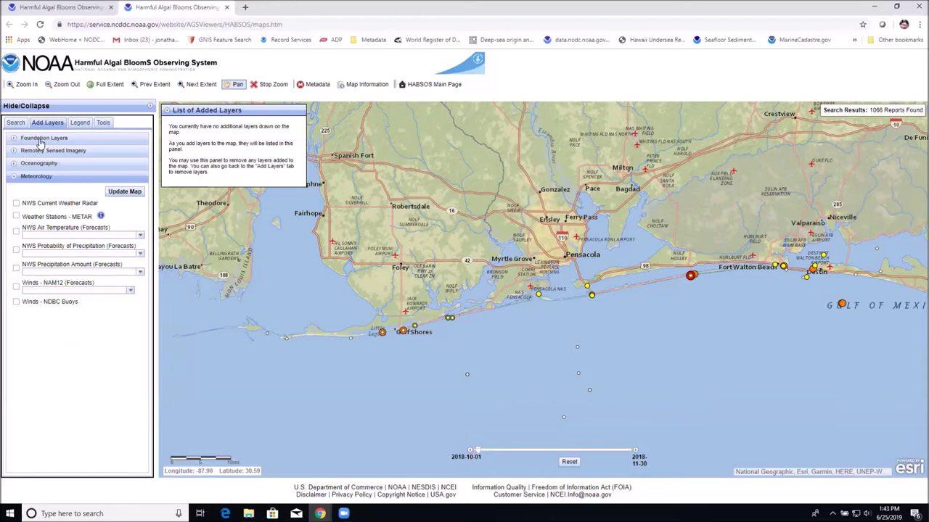
pyautogui.click(27, 141)
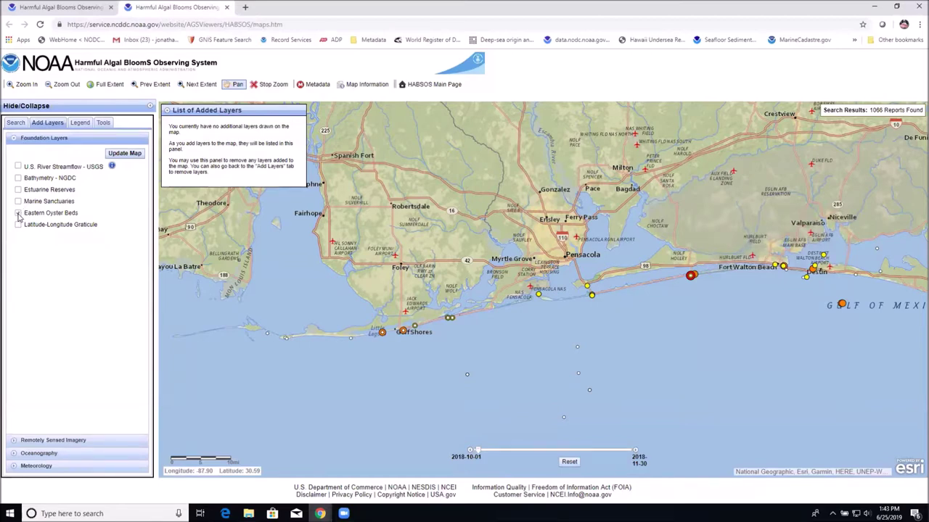
pyautogui.click(19, 214)
pyautogui.click(125, 156)
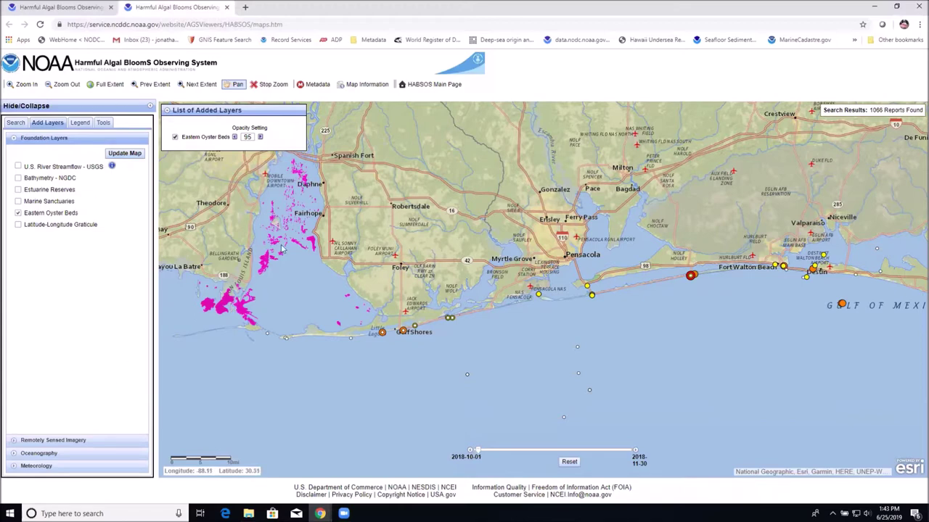
# Add the Enhanced True Color (RGB) remotely sensed imagery dated 2019-06-15 to the map.
pyautogui.click(48, 441)
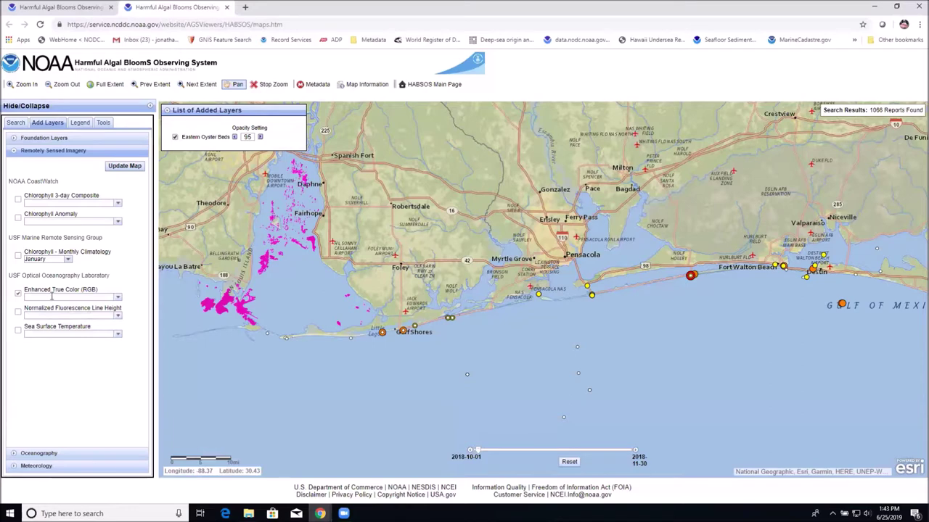
pyautogui.click(116, 297)
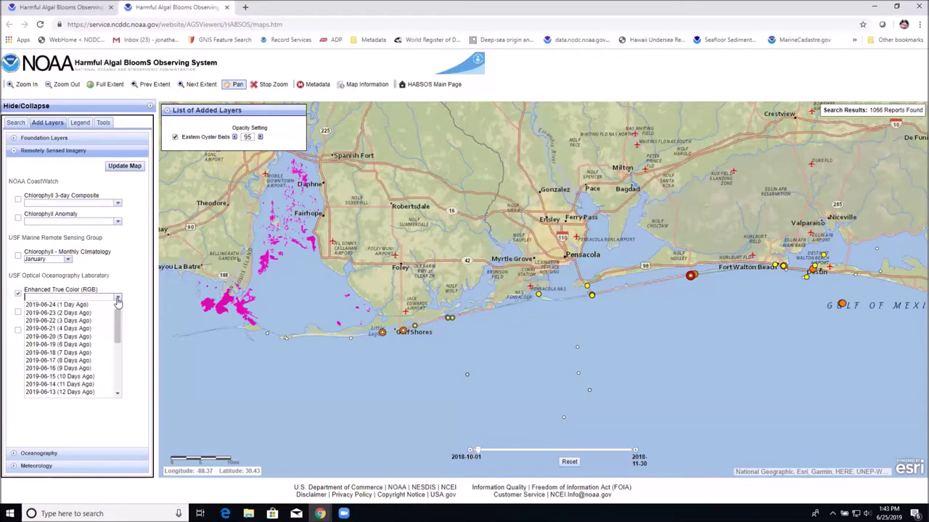
pyautogui.click(85, 378)
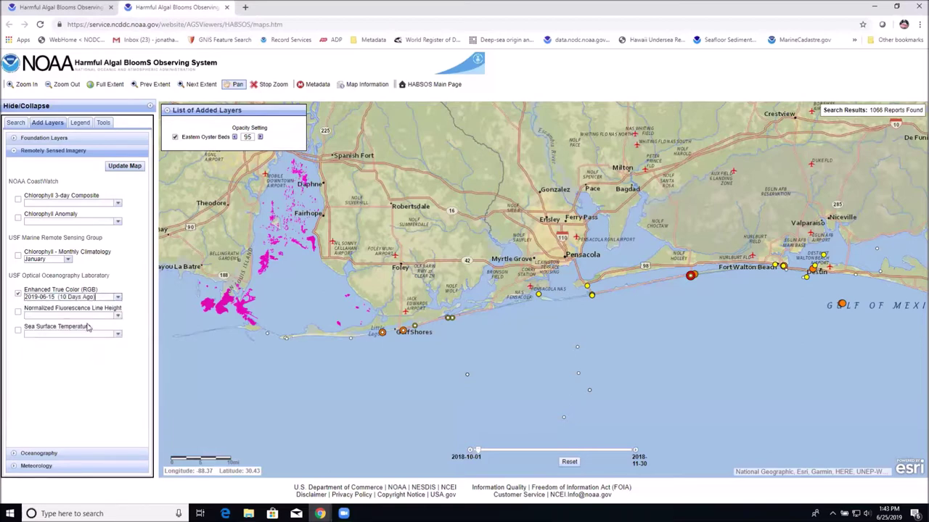
pyautogui.click(124, 167)
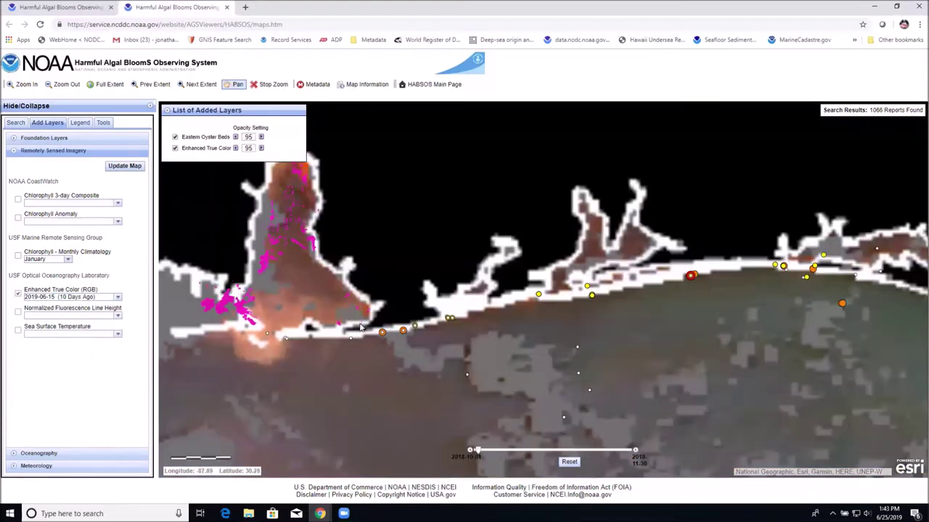
# View the imagery across the northern Gulf coast from Louisiana to Florida and return to the cell count search settings.
pyautogui.scroll(-1, 359, 338)
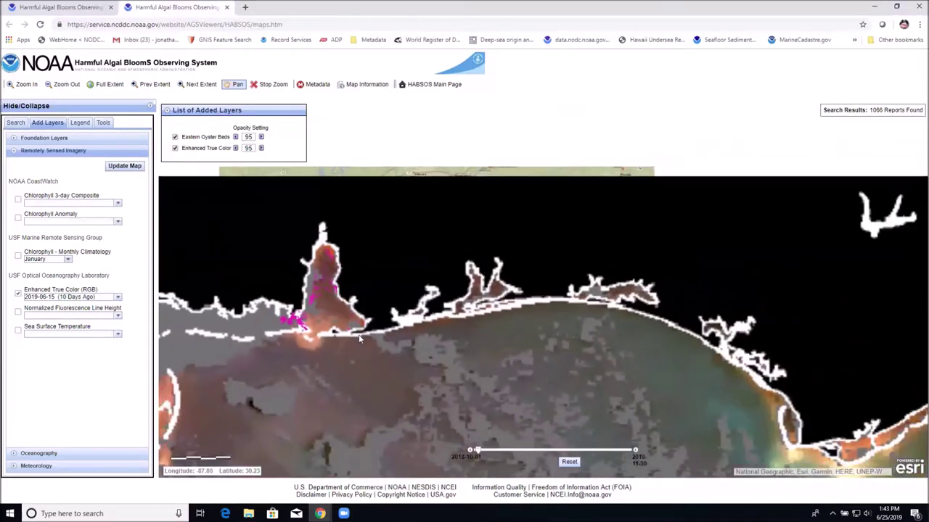
pyautogui.scroll(-1, 366, 327)
pyautogui.moveTo(368, 323); pyautogui.dragTo(456, 292)
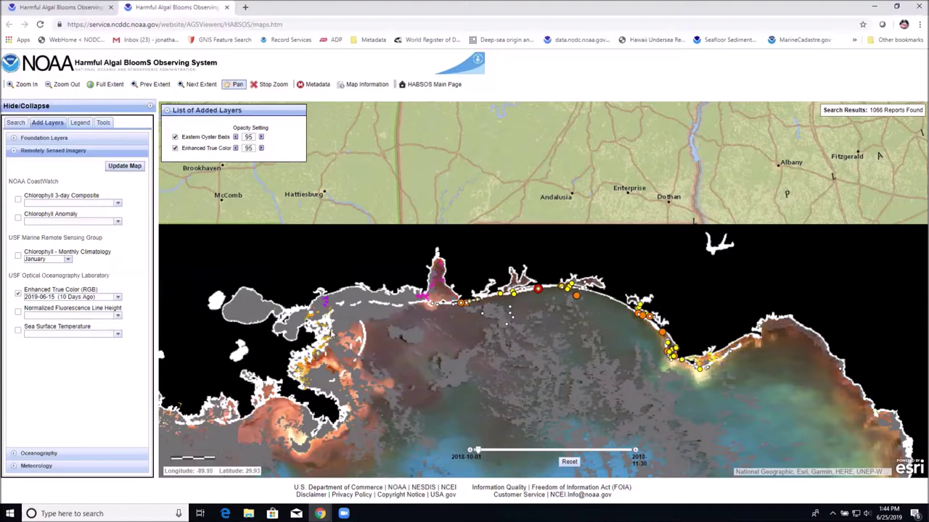
pyautogui.click(17, 123)
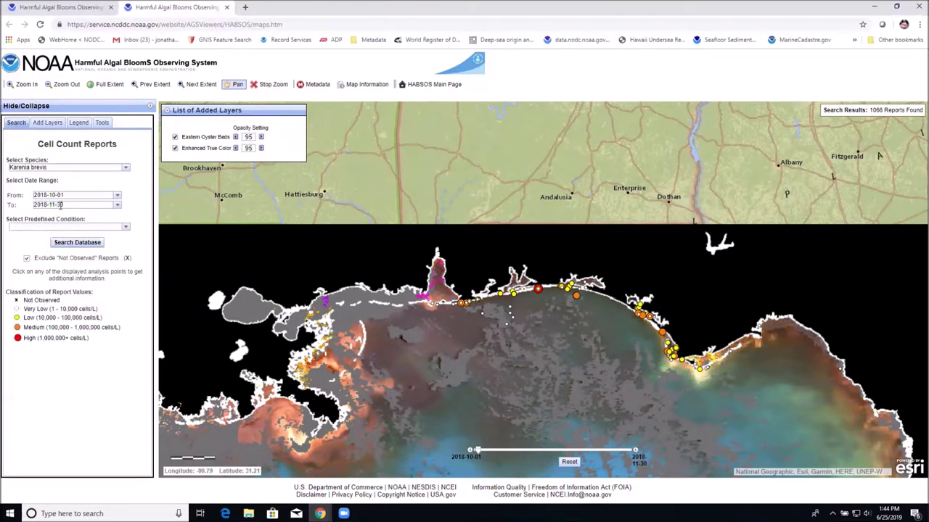
# Check the available dates for the Enhanced True Color (RGB) remotely sensed imagery, keeping the current selection.
pyautogui.click(47, 124)
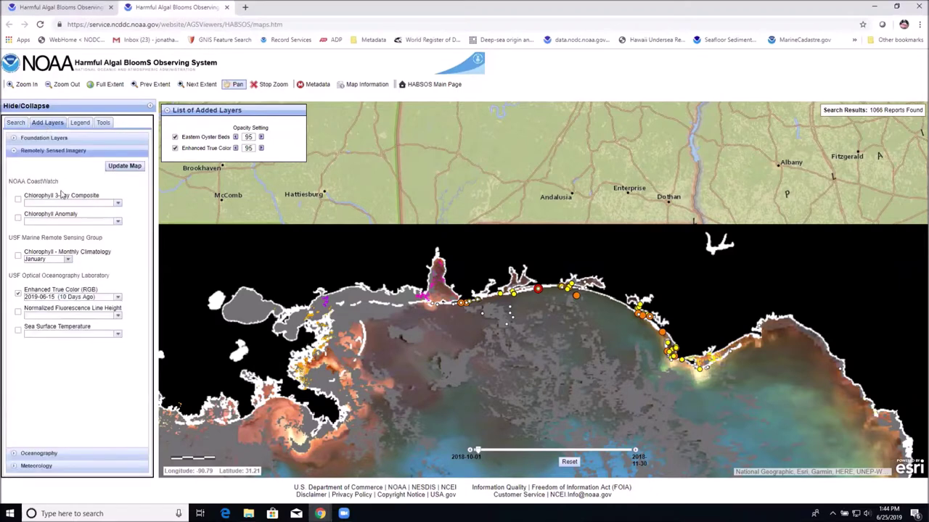
pyautogui.click(117, 296)
pyautogui.scroll(-5, 106, 362)
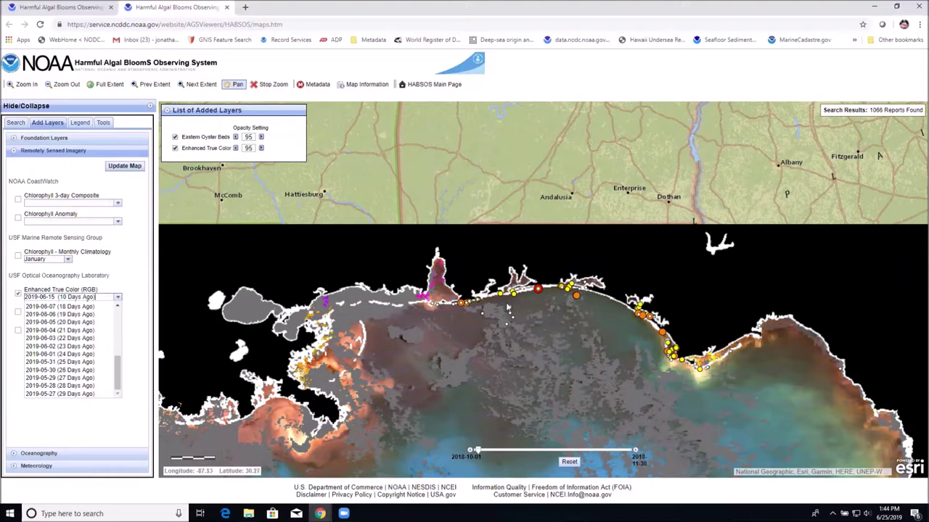
pyautogui.click(115, 282)
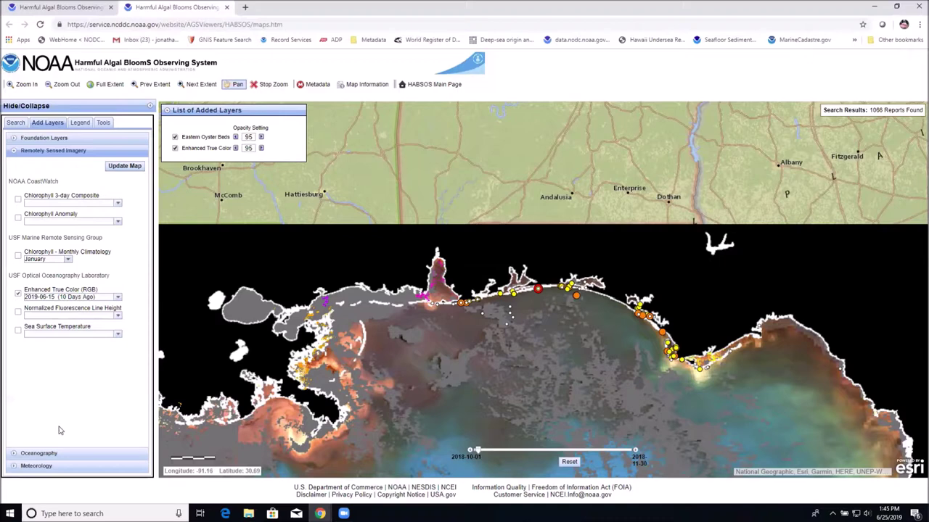
# Add the oceanography Sea Surface Currents layer to the map using the 2019-06-27@0000Z (48 Hr Forecast).
pyautogui.click(38, 455)
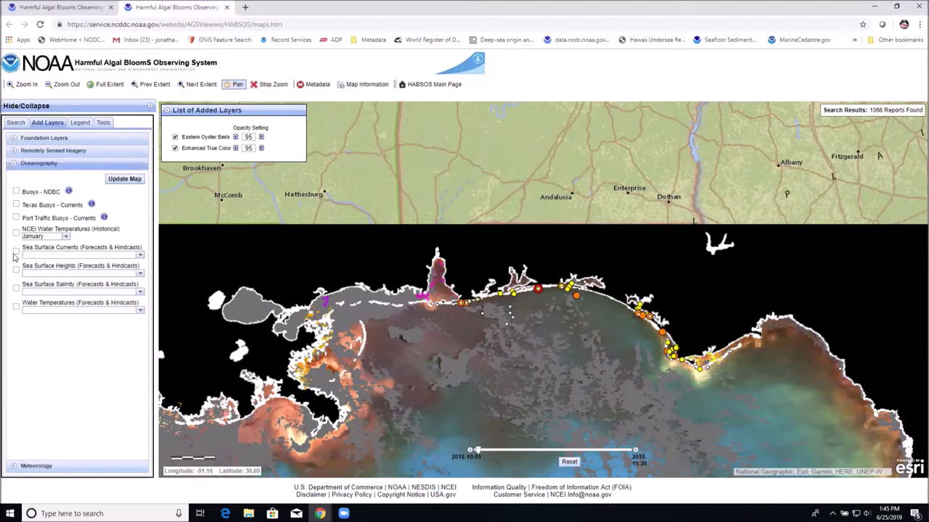
pyautogui.click(16, 252)
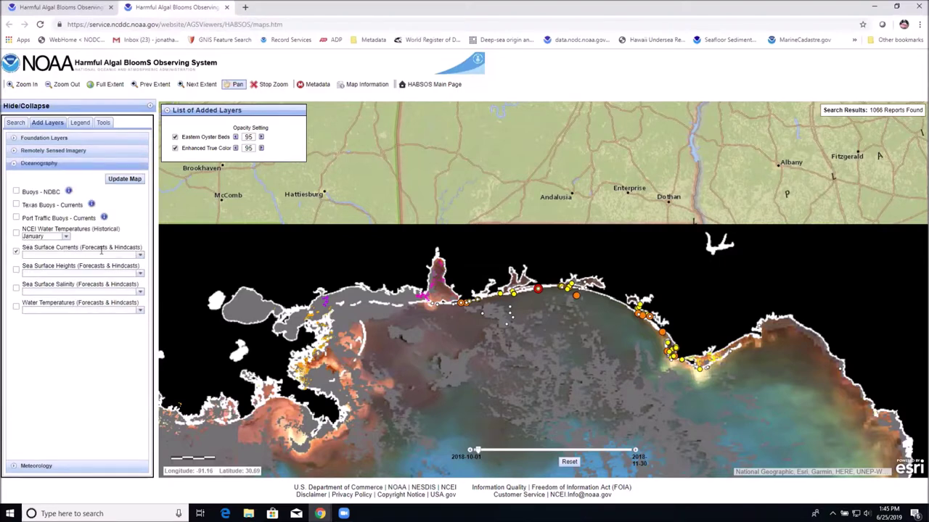
pyautogui.click(140, 259)
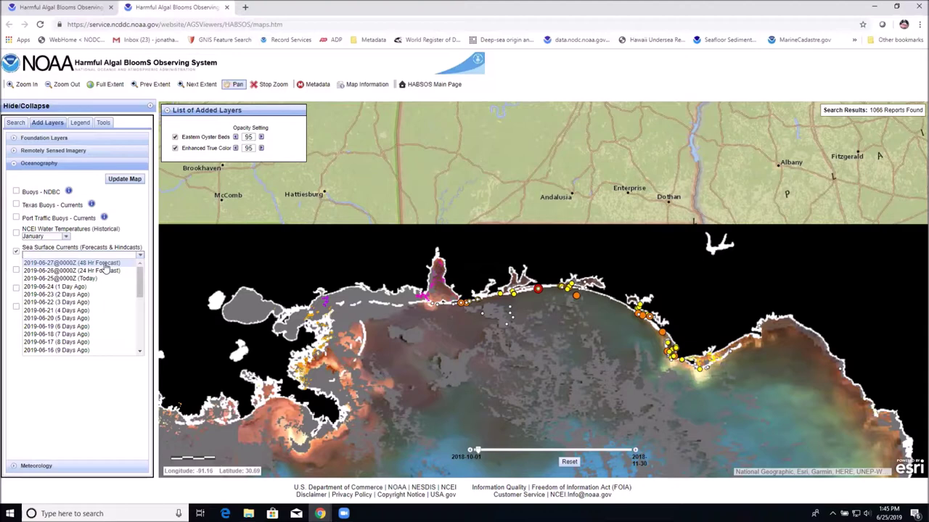
pyautogui.click(104, 265)
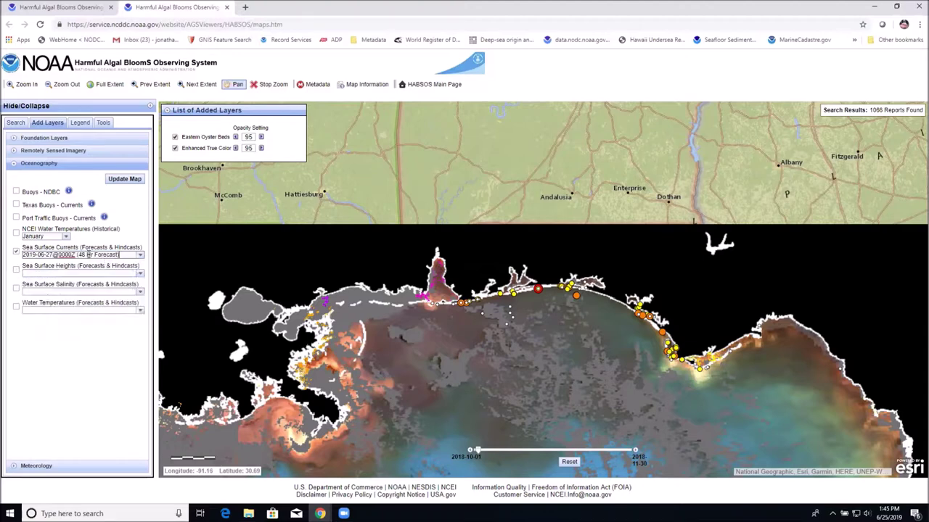
pyautogui.click(124, 180)
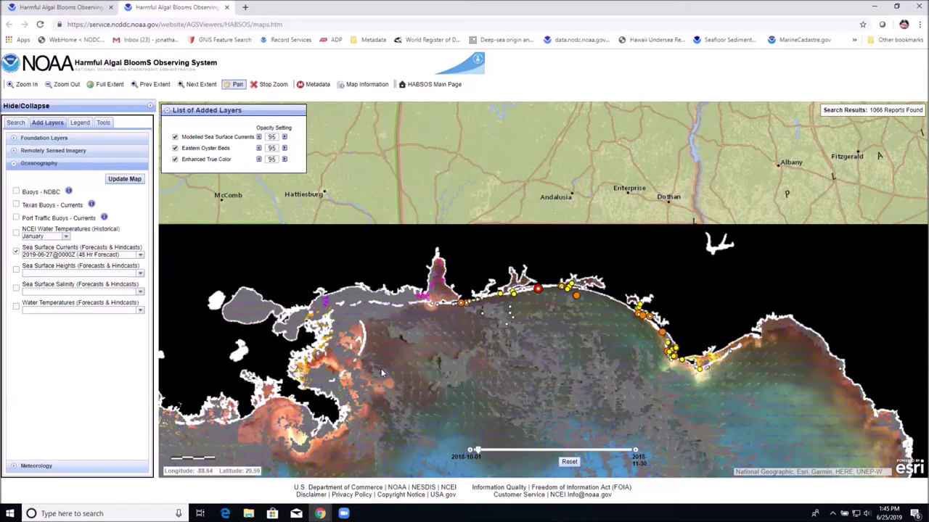
# Remove the Enhanced True Color layer, collapsing the added-layers list, and view the legend for the sea surface currents.
pyautogui.click(175, 160)
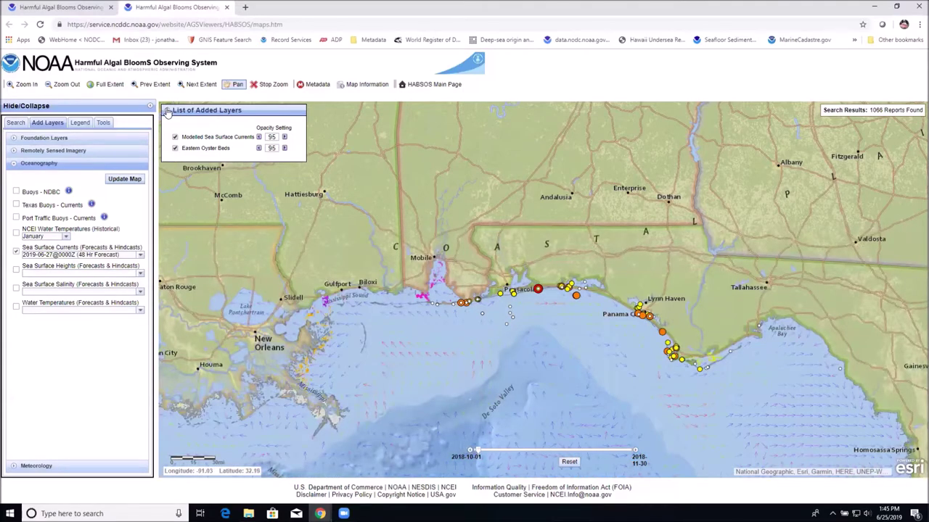
pyautogui.click(167, 111)
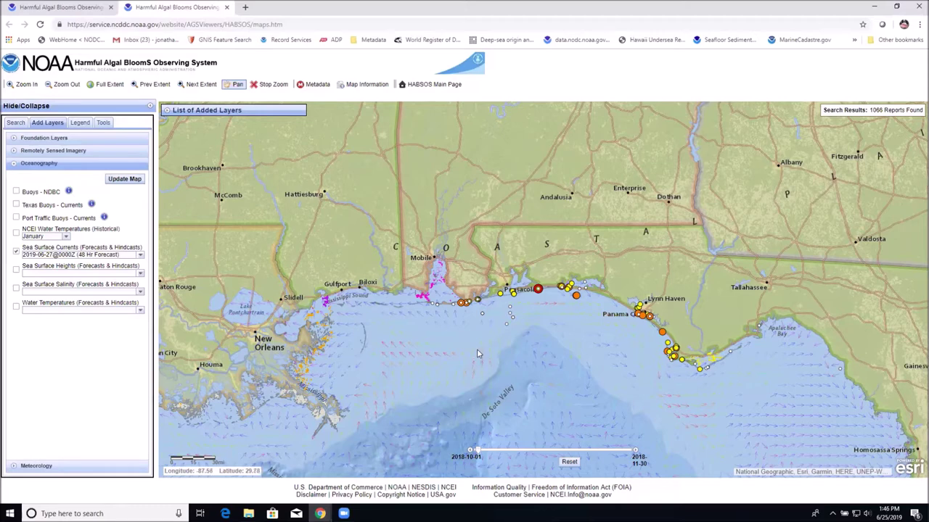
pyautogui.click(78, 124)
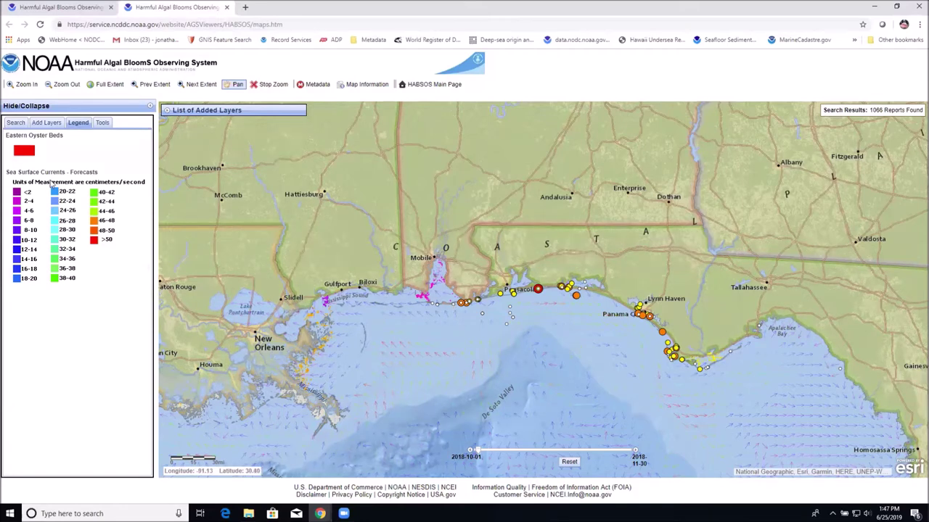
# Add the NWS Current Weather Radar meteorology layer to the map.
pyautogui.click(45, 124)
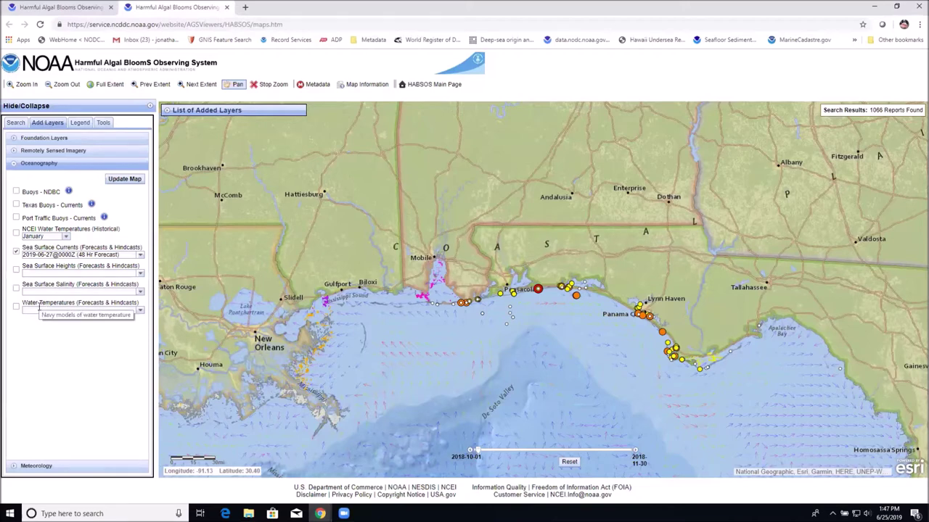
pyautogui.click(32, 467)
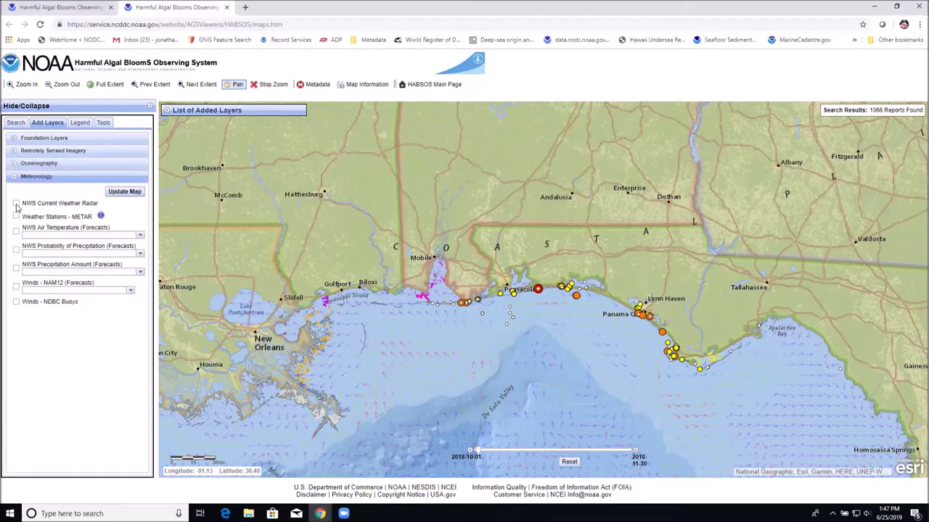
pyautogui.click(17, 205)
pyautogui.click(125, 193)
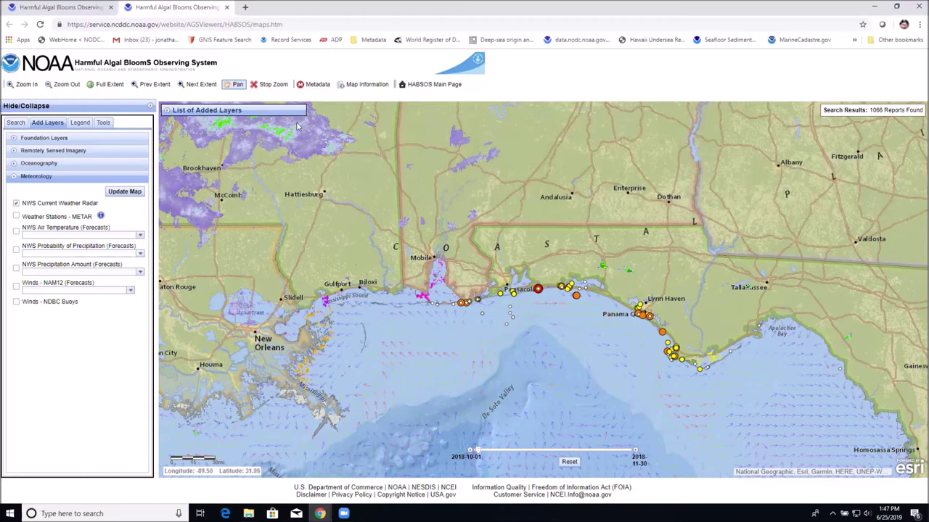
# View the list of metadata records for the map layers and close it.
pyautogui.click(301, 85)
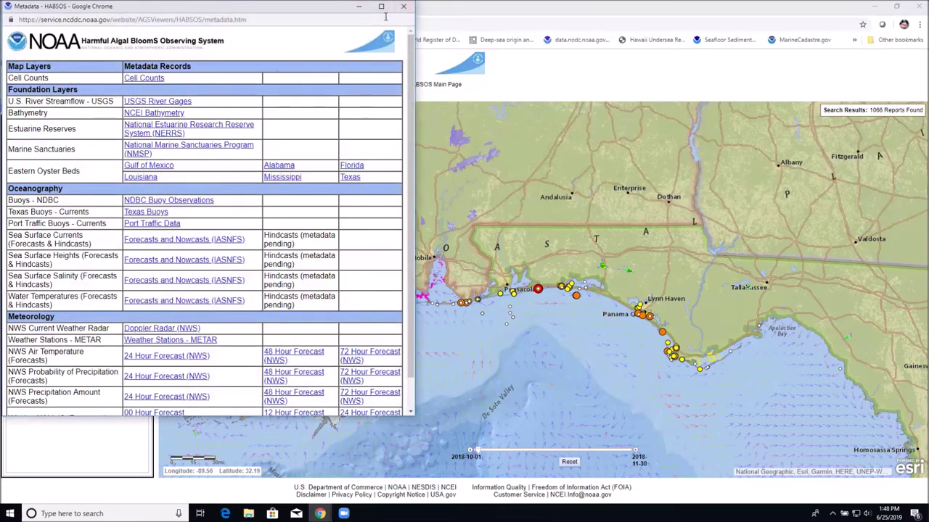
pyautogui.moveTo(404, 6); pyautogui.dragTo(401, 49)
pyautogui.click(401, 49)
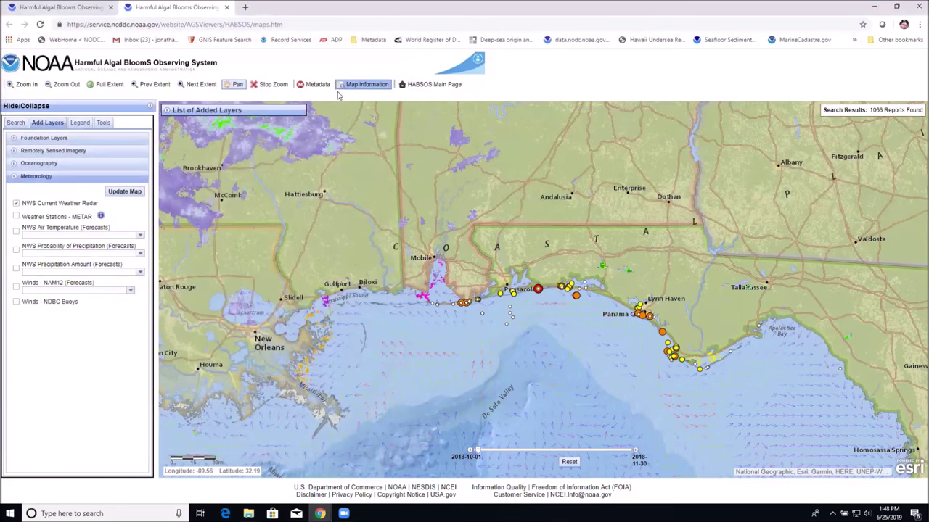
# View the map user guide and its Map Layer Definitions, then close the help window.
pyautogui.click(352, 85)
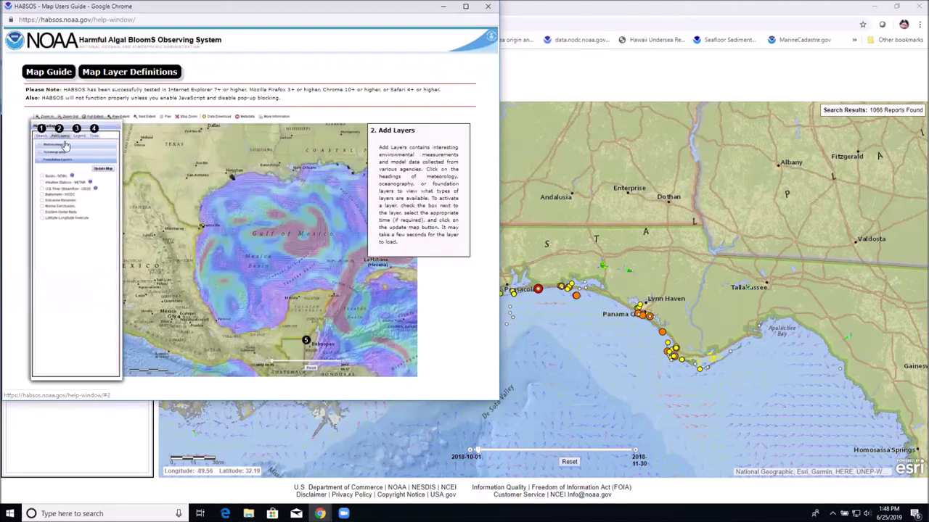
pyautogui.click(131, 71)
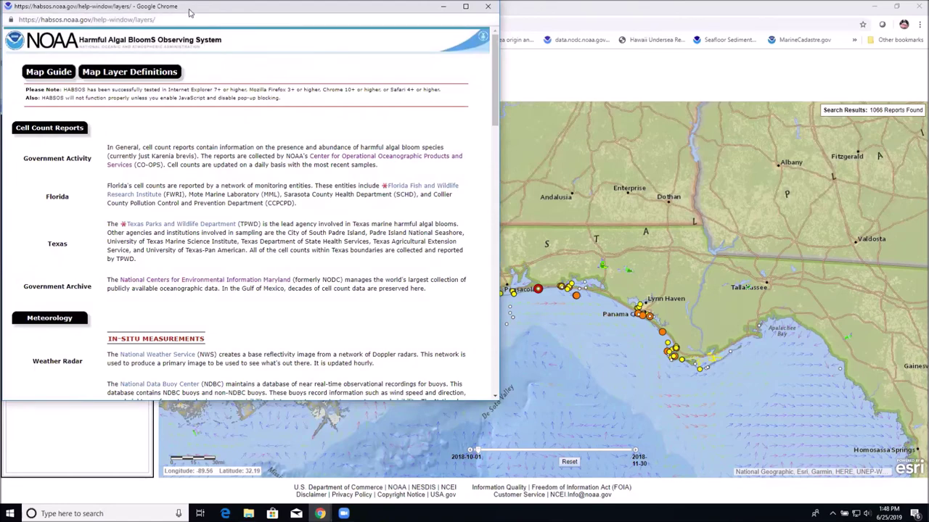
pyautogui.moveTo(267, 7); pyautogui.dragTo(289, 96)
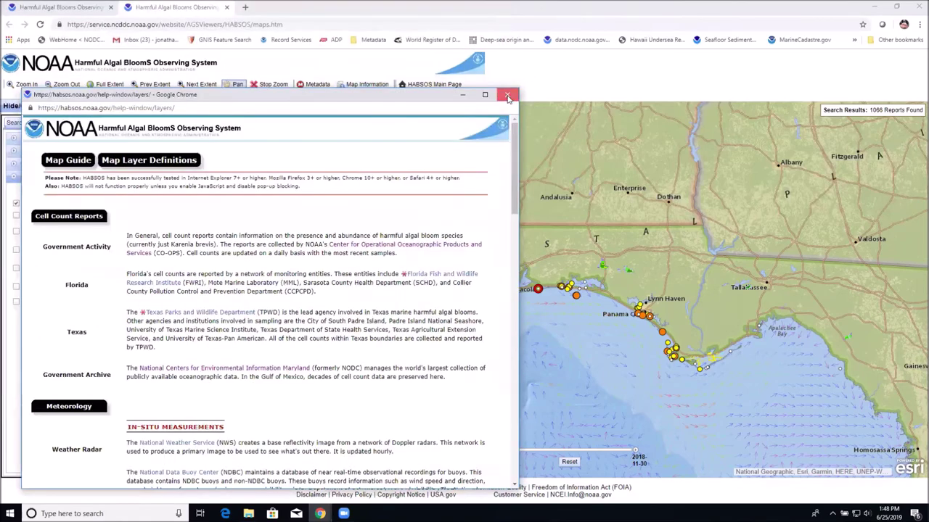
pyautogui.click(508, 96)
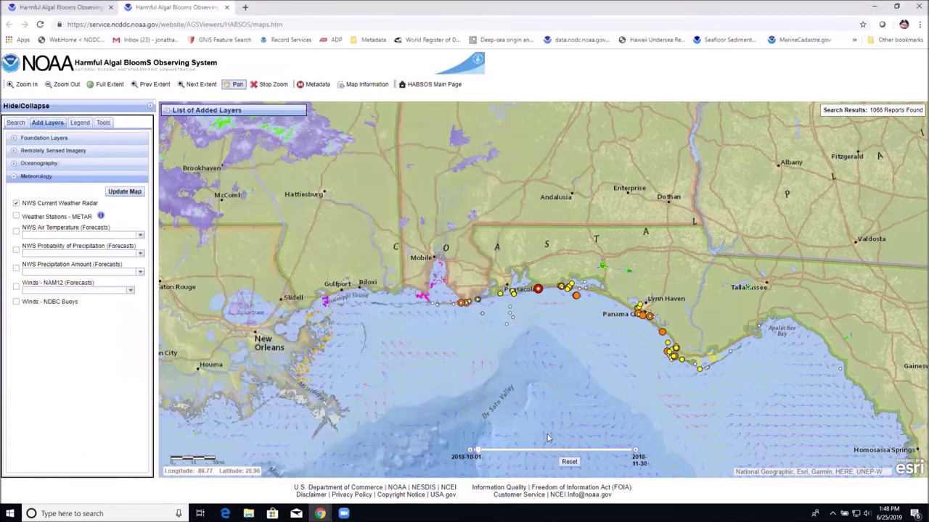